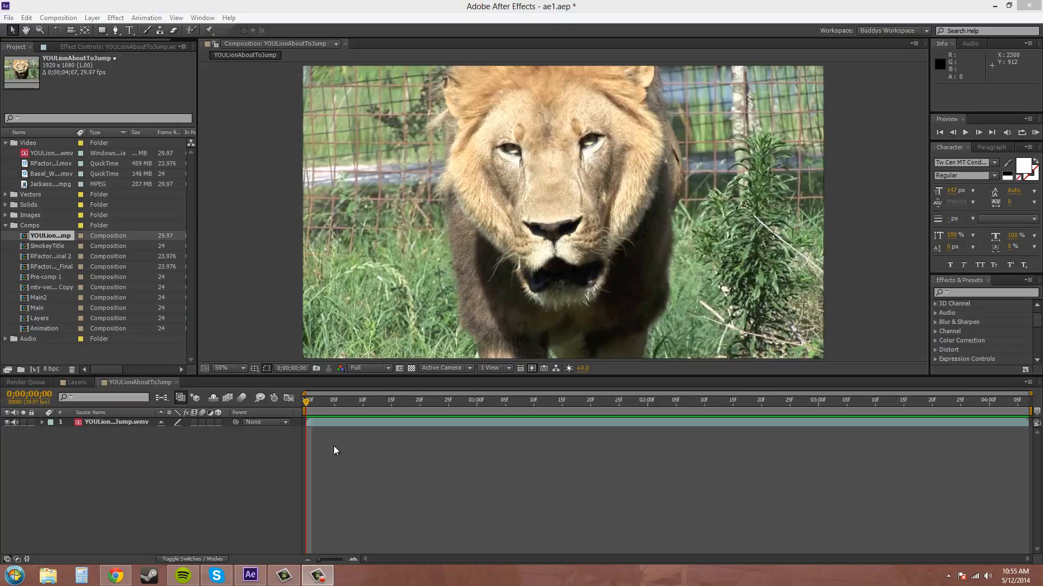
Trim the lion video layer to start at 0;00;00;20 and end at 0;00;02;00, checking the frames between.
{"action": "left_click_drag", "start_coordinate": [308, 423], "coordinate": [420, 423]}
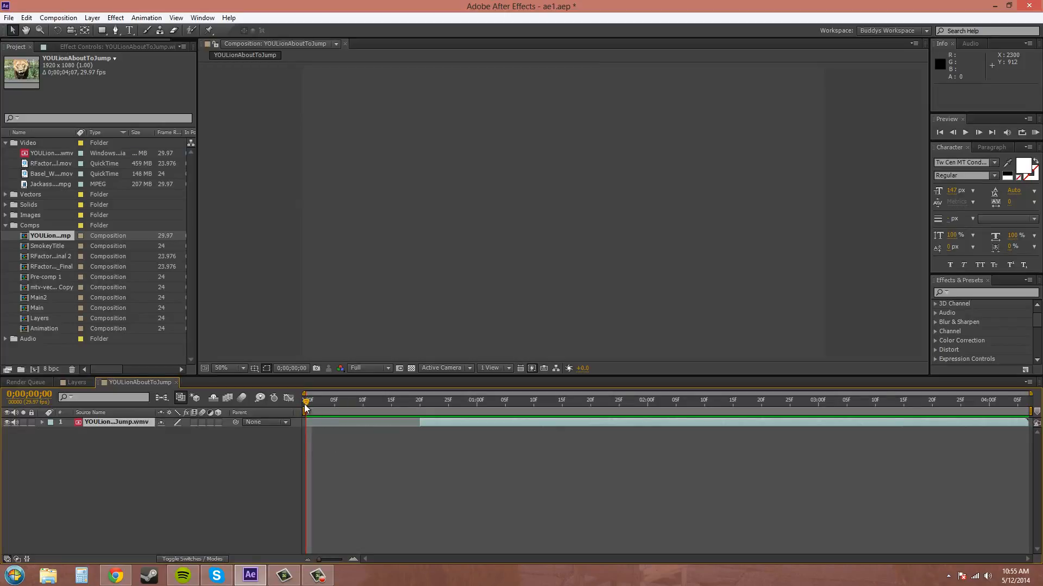
{"action": "left_click_drag", "start_coordinate": [306, 405], "coordinate": [499, 412]}
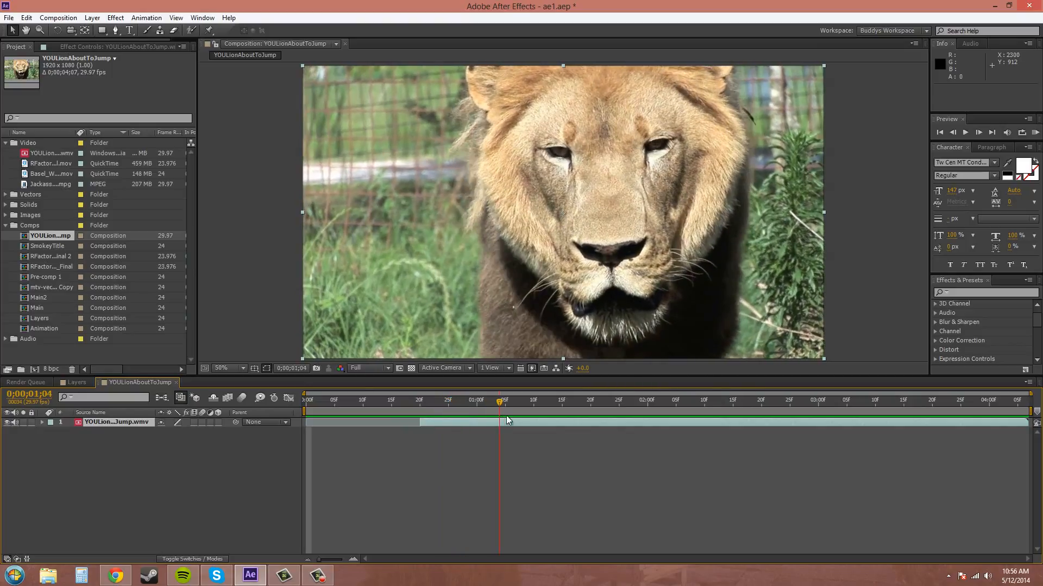
{"action": "left_click_drag", "start_coordinate": [1026, 424], "coordinate": [652, 433]}
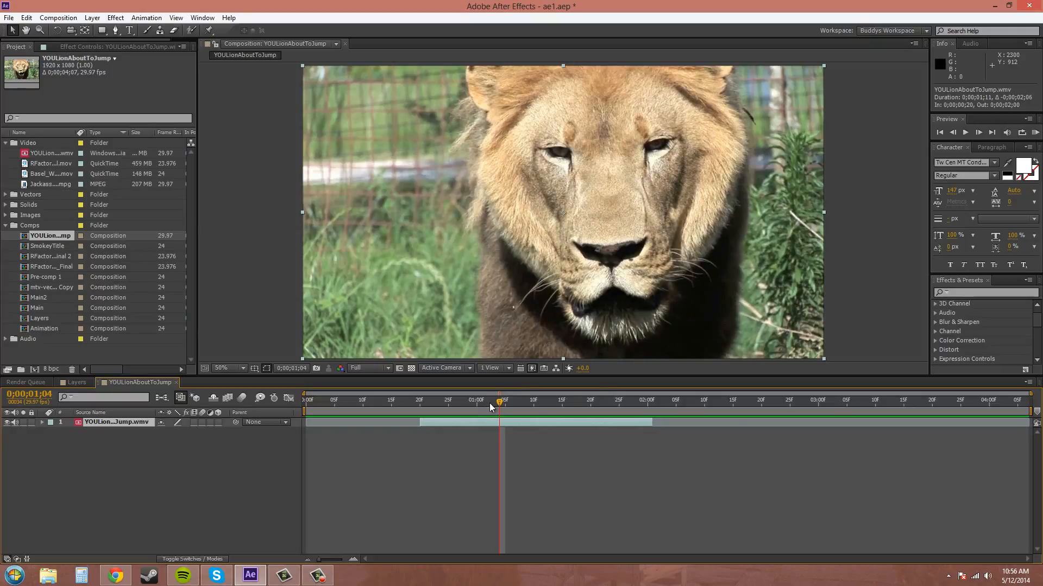
{"action": "left_click_drag", "start_coordinate": [497, 402], "coordinate": [597, 419]}
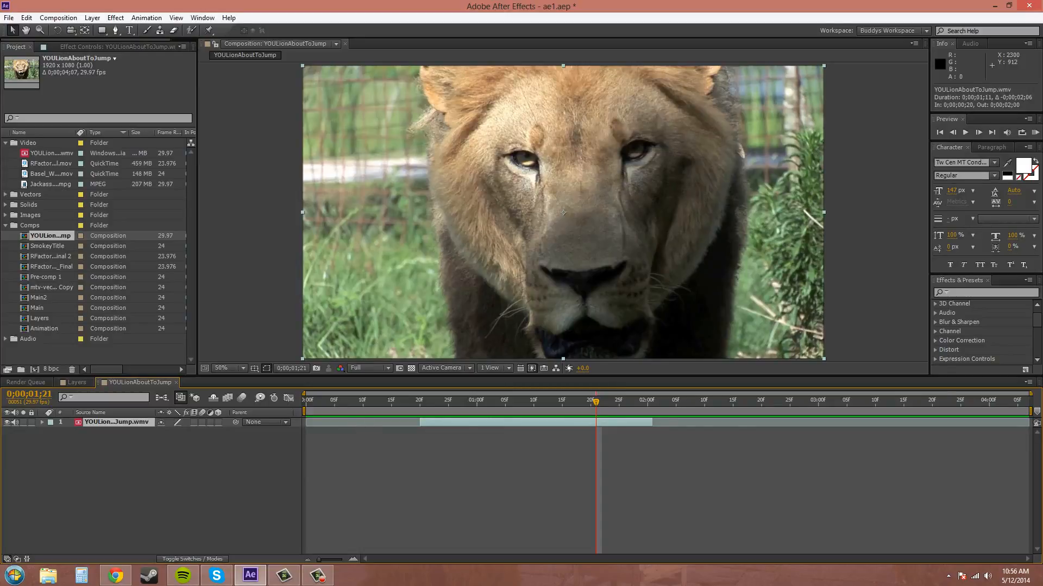
Slip the lion footage back and forth inside its fixed in and out points, playing the trimmed section from 0;00;00;20 to check it.
{"action": "mouse_move", "coordinate": [352, 423]}
{"action": "left_mouse_down"}
{"action": "mouse_move", "coordinate": [414, 422]}
{"action": "mouse_move", "coordinate": [368, 422]}
{"action": "left_mouse_up"}
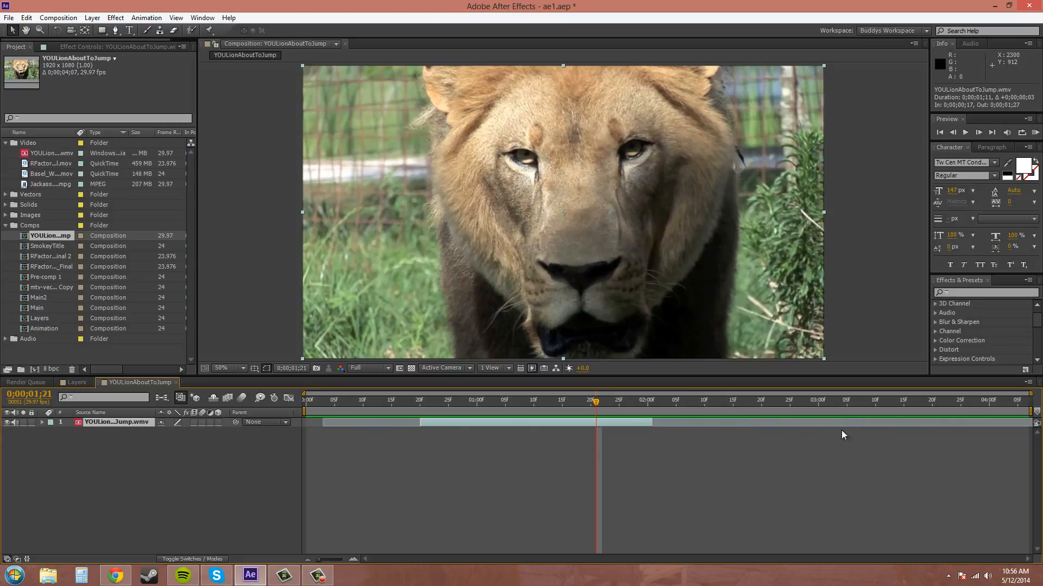
{"action": "left_click_drag", "start_coordinate": [881, 423], "coordinate": [696, 425]}
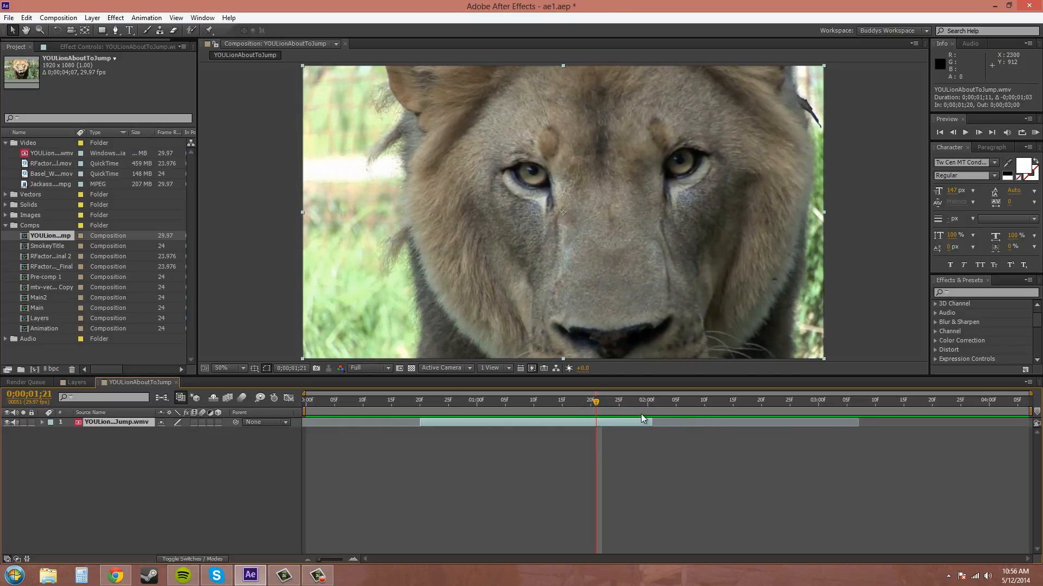
{"action": "left_click_drag", "start_coordinate": [588, 400], "coordinate": [421, 400]}
{"action": "left_click_drag", "start_coordinate": [728, 434], "coordinate": [866, 435]}
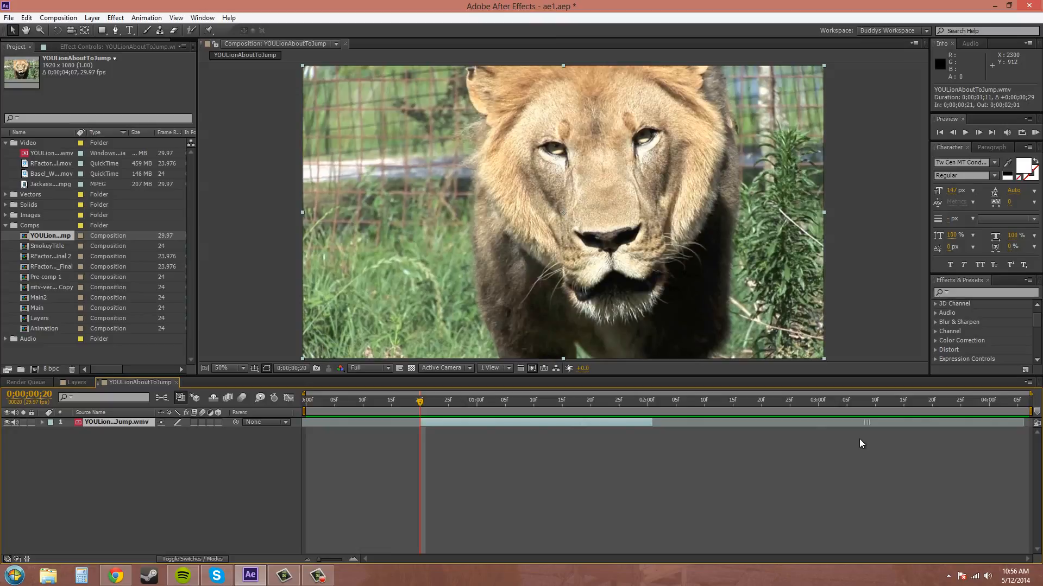
{"action": "key", "text": "space"}
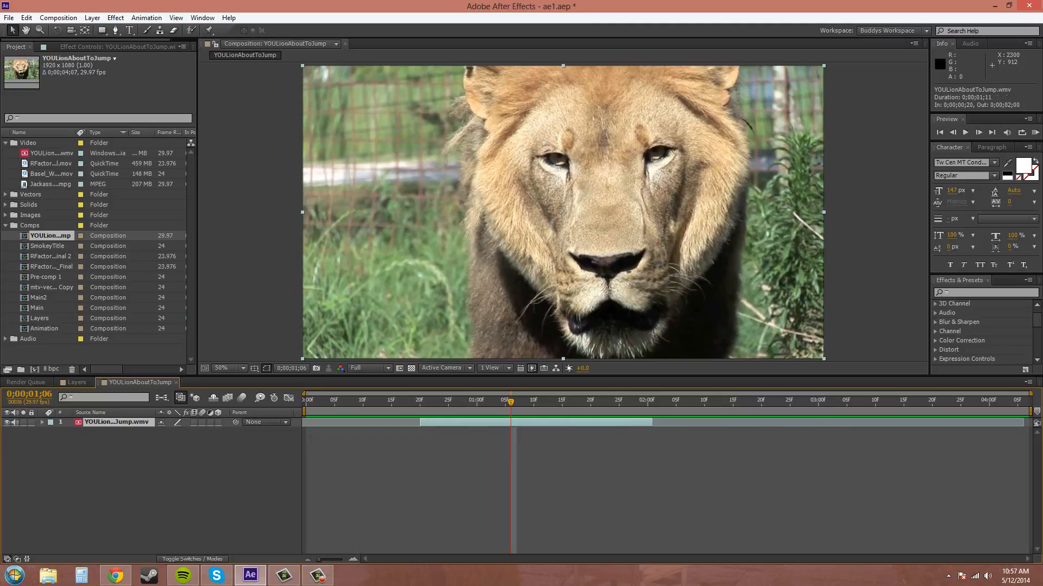
{"action": "left_click_drag", "start_coordinate": [843, 423], "coordinate": [772, 427]}
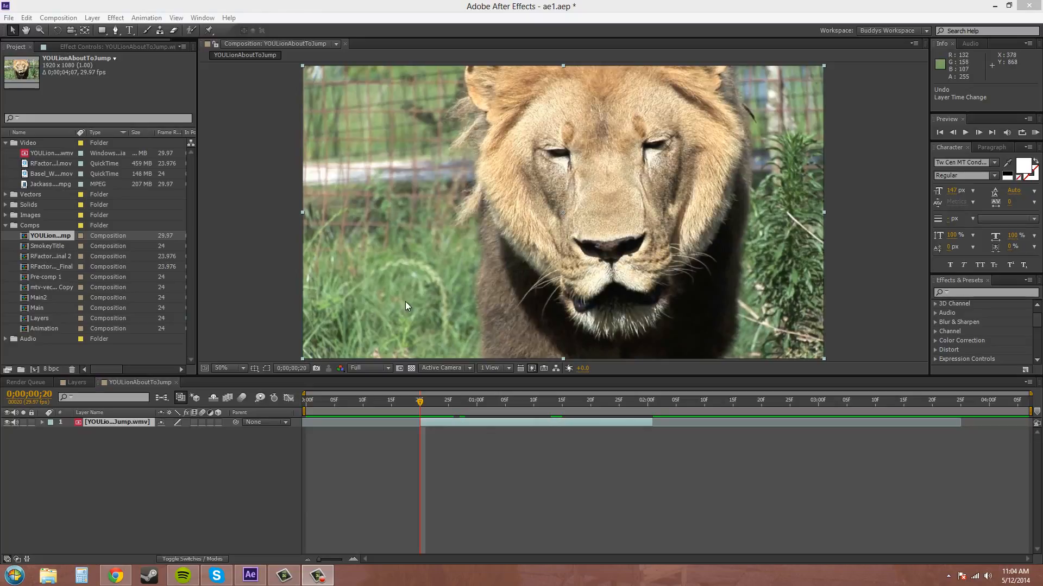
Reveal the lion layer's properties and set the mode of Mask 1 to Add.
{"action": "left_click", "coordinate": [42, 421]}
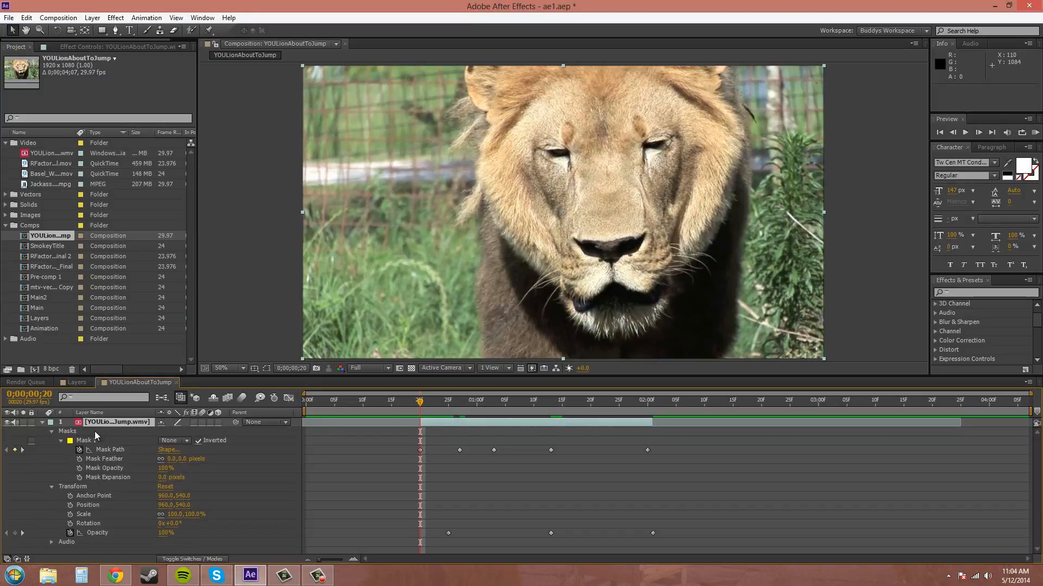
{"action": "left_click", "coordinate": [177, 441]}
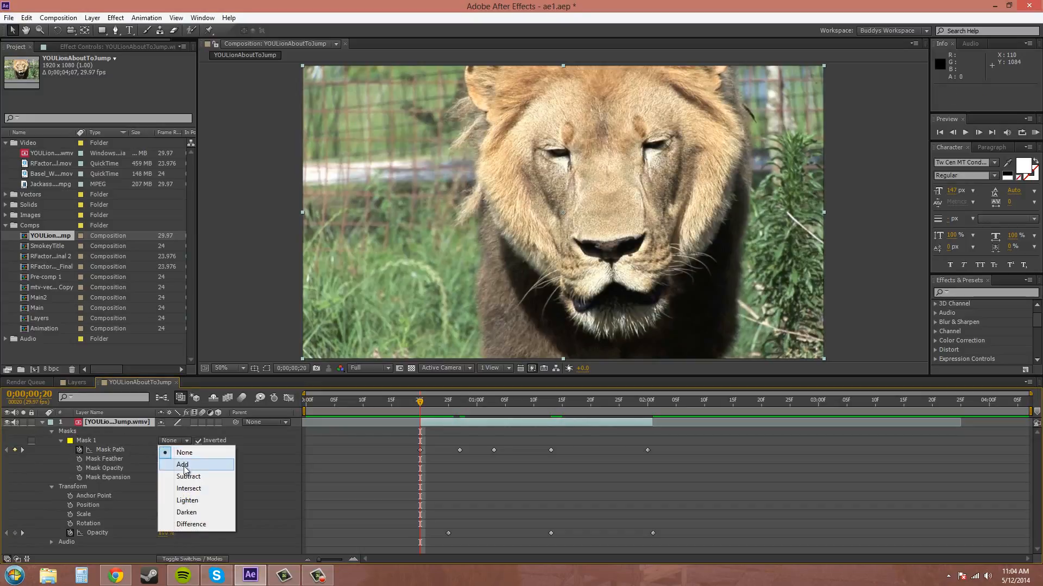
{"action": "left_click", "coordinate": [185, 467]}
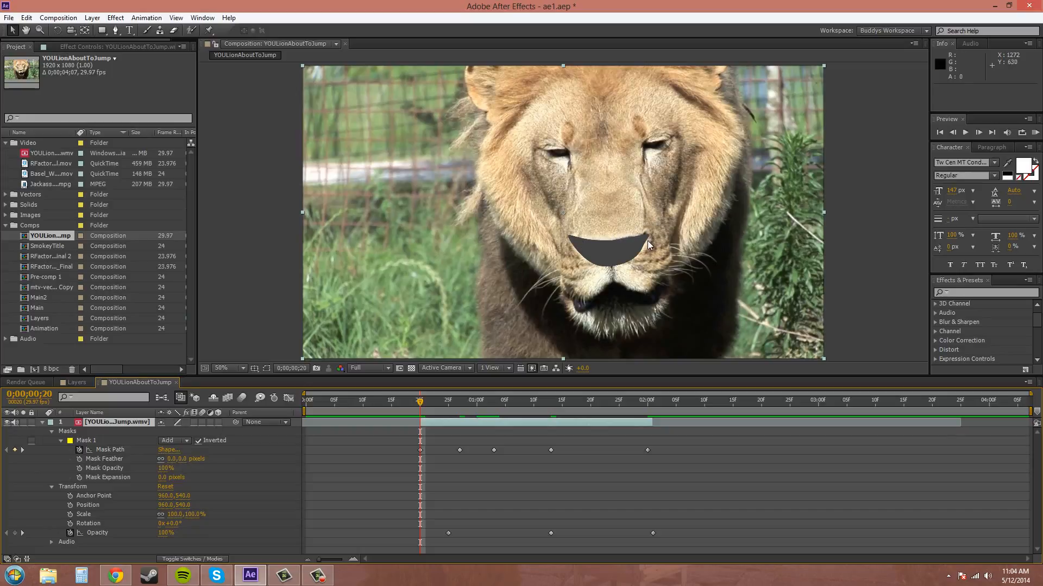
Show and hide the mask outline around the nose, and preview the animated mask up to 0;00;02;00.
{"action": "left_click", "coordinate": [266, 368]}
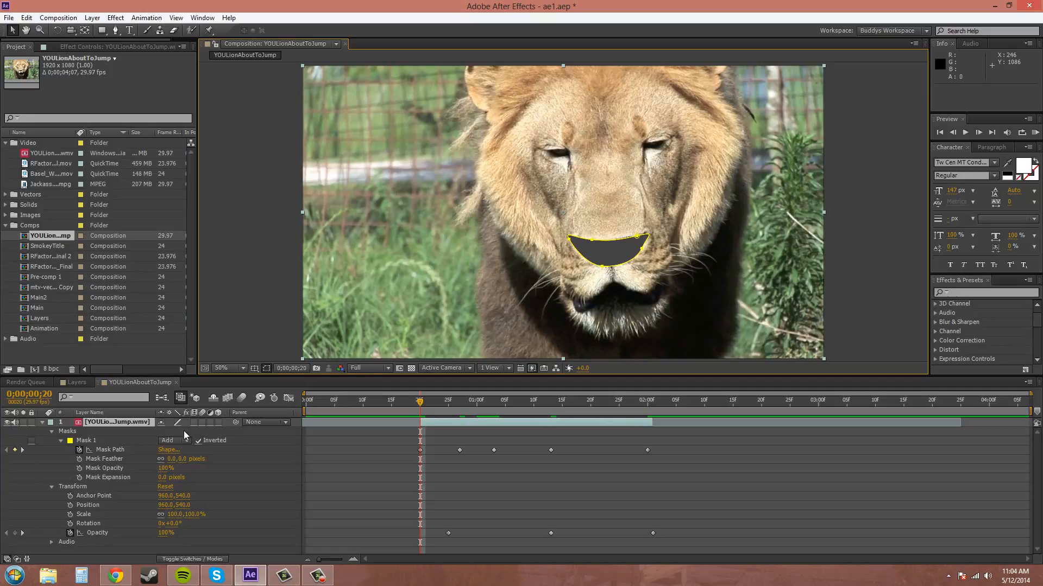
{"action": "left_click", "coordinate": [266, 367]}
{"action": "key", "text": "space"}
{"action": "left_click_drag", "start_coordinate": [504, 406], "coordinate": [647, 412]}
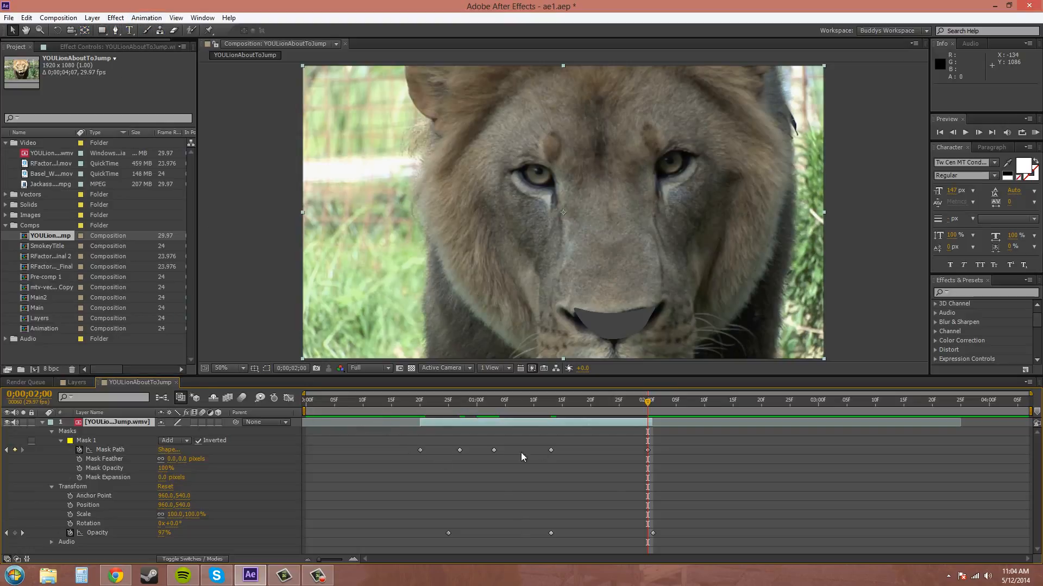
Try slipping the lion footage later without its mask keyframes selected, undo it and return to 0;00;00;20.
{"action": "left_click_drag", "start_coordinate": [350, 420], "coordinate": [392, 433]}
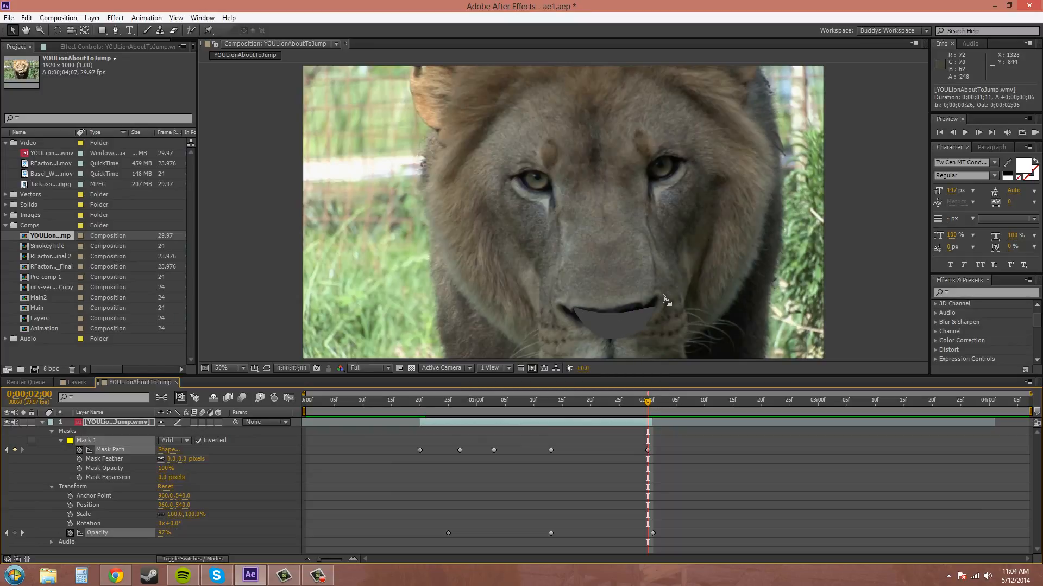
{"action": "key", "text": "ctrl+z"}
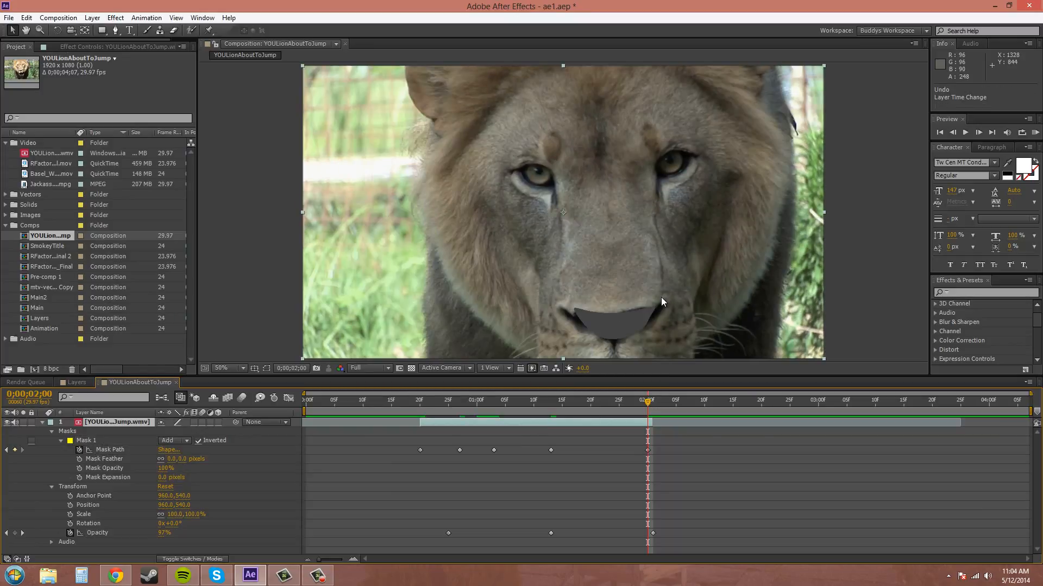
{"action": "left_click_drag", "start_coordinate": [650, 406], "coordinate": [420, 410]}
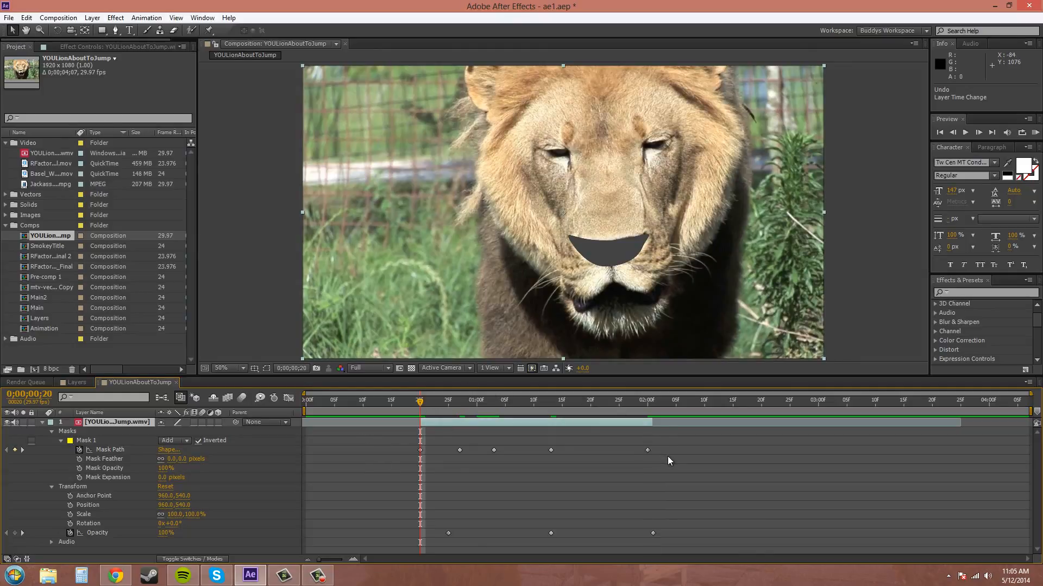
Try slipping the lion footage with all Mask Path keyframes selected, check the mask's alignment over time and undo the slip.
{"action": "left_click_drag", "start_coordinate": [667, 456], "coordinate": [403, 445]}
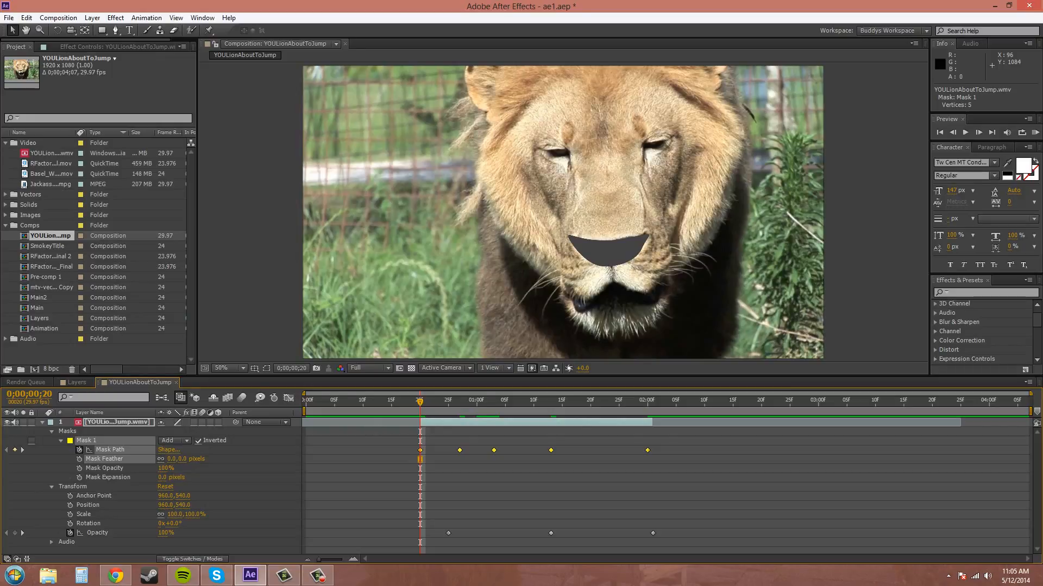
{"action": "left_click_drag", "start_coordinate": [377, 424], "coordinate": [468, 427]}
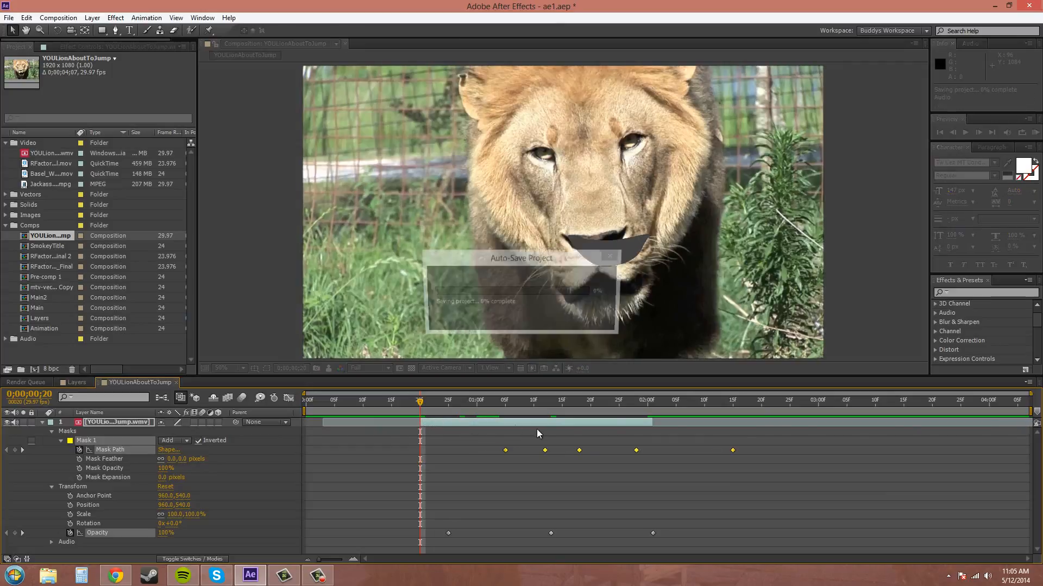
{"action": "left_click_drag", "start_coordinate": [420, 403], "coordinate": [539, 403]}
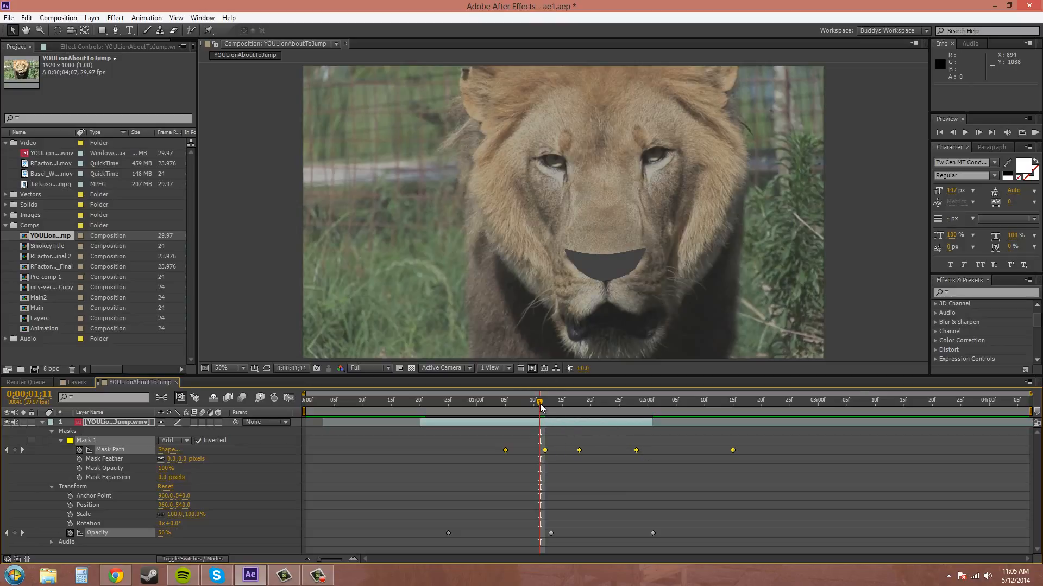
{"action": "left_click_drag", "start_coordinate": [539, 402], "coordinate": [616, 409]}
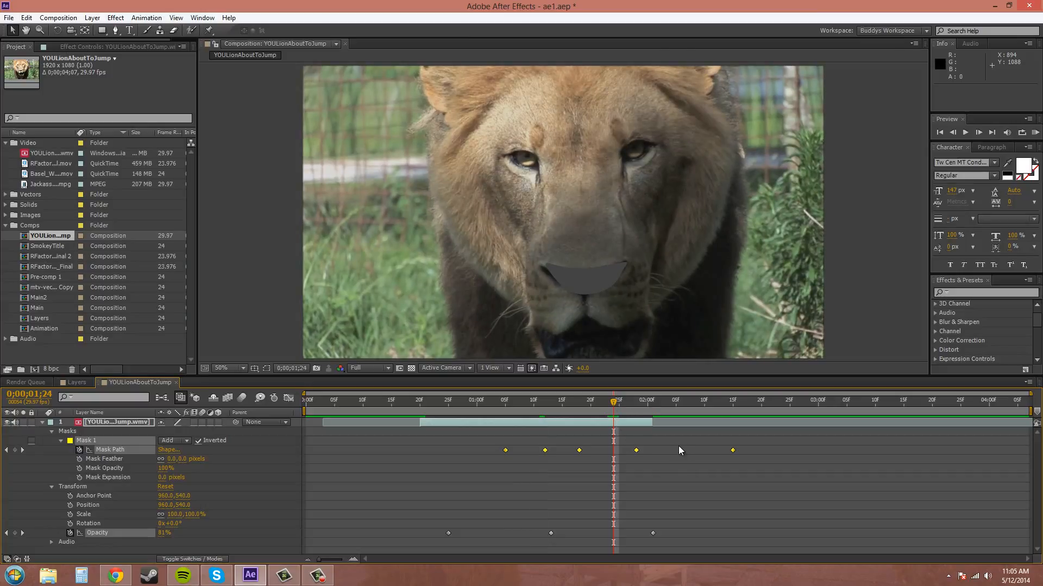
{"action": "key", "text": "ctrl+z"}
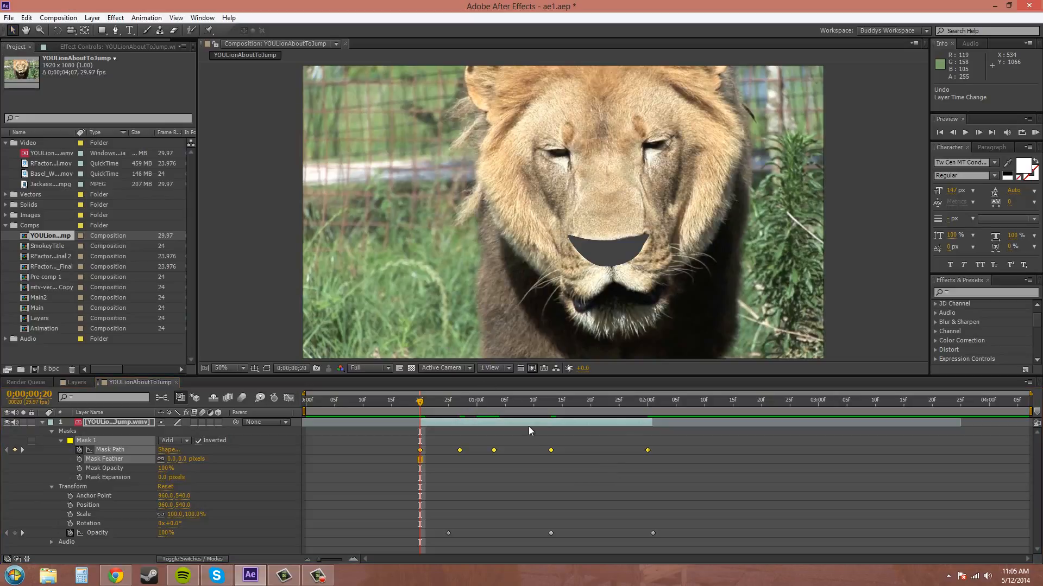
Try shifting the lion layer slightly later, undo the time change and deselect the layer.
{"action": "left_click_drag", "start_coordinate": [439, 421], "coordinate": [462, 420]}
{"action": "key", "text": "ctrl+z"}
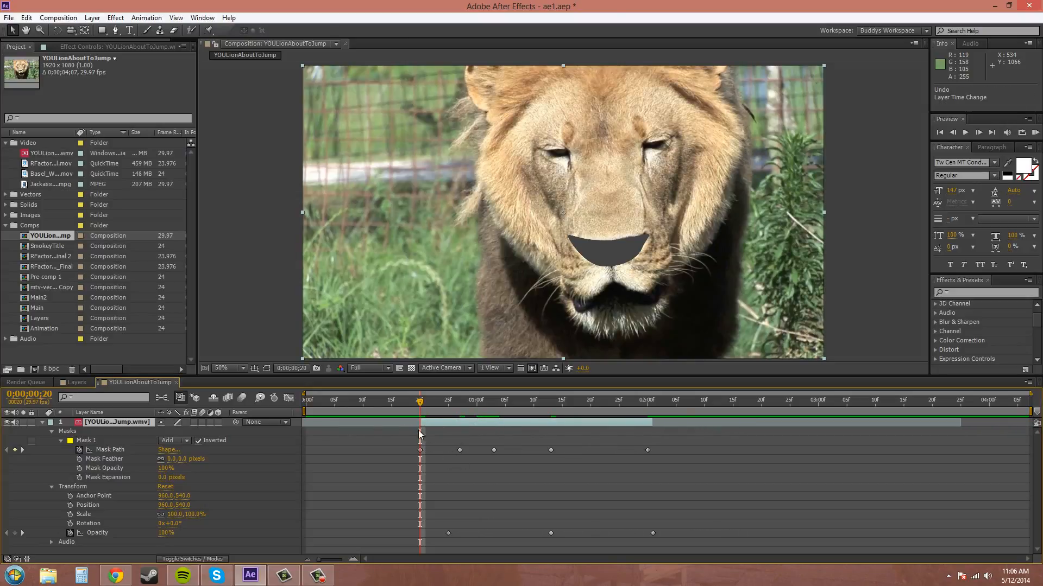
{"action": "left_click", "coordinate": [396, 452]}
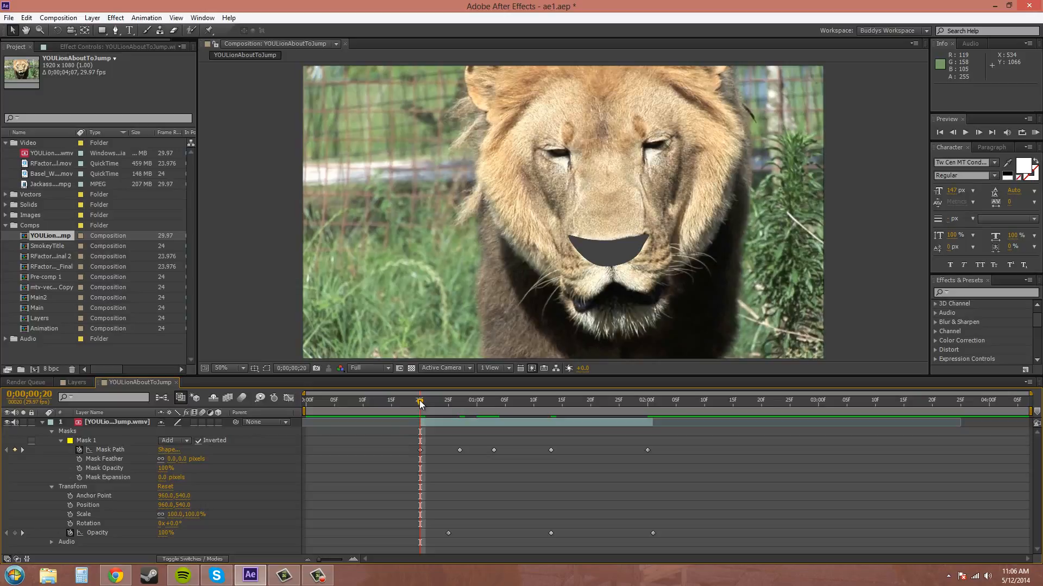
Extend the lion layer's out point to 0;00;03;24 and its in point back past the composition start.
{"action": "mouse_move", "coordinate": [421, 401]}
{"action": "left_mouse_down"}
{"action": "mouse_move", "coordinate": [531, 405]}
{"action": "mouse_move", "coordinate": [522, 411]}
{"action": "left_mouse_up"}
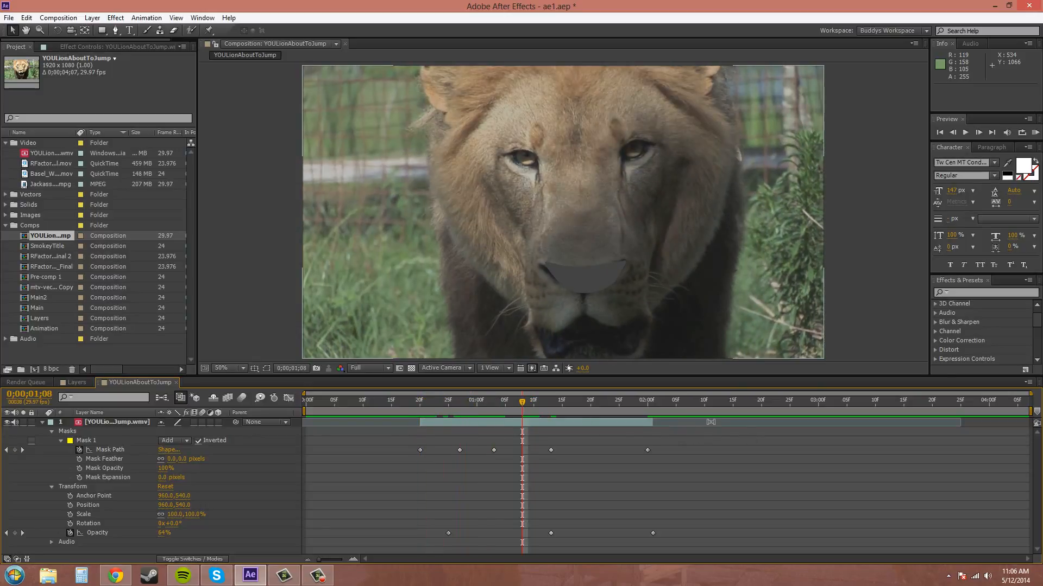
{"action": "left_click_drag", "start_coordinate": [652, 422], "coordinate": [968, 438]}
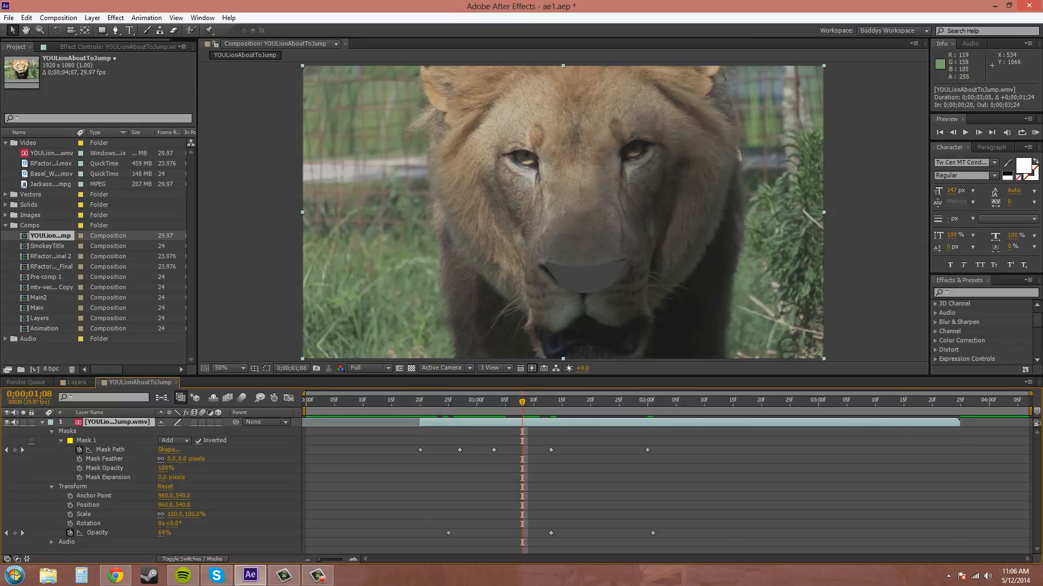
{"action": "left_click_drag", "start_coordinate": [421, 423], "coordinate": [291, 422]}
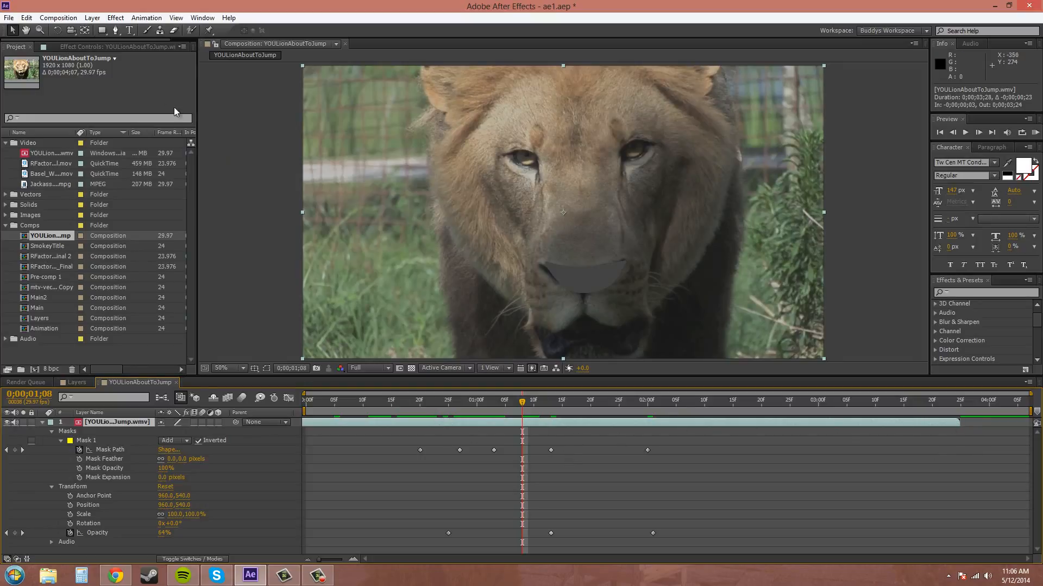
Try slipping the extended lion footage with the Pan Behind tool, undo the time changes and return to the Selection tool.
{"action": "left_click", "coordinate": [85, 31]}
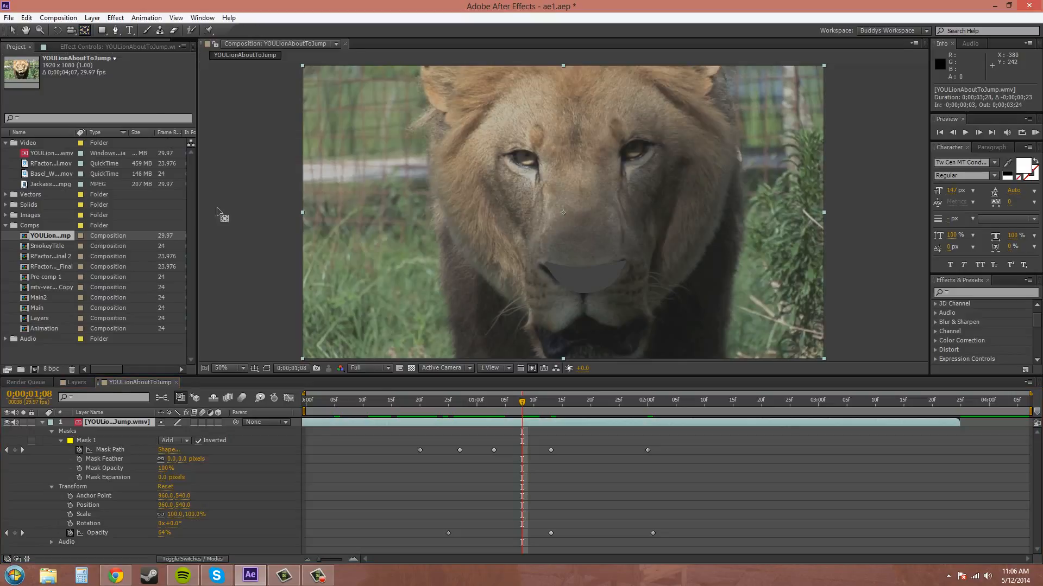
{"action": "left_click_drag", "start_coordinate": [411, 423], "coordinate": [373, 413]}
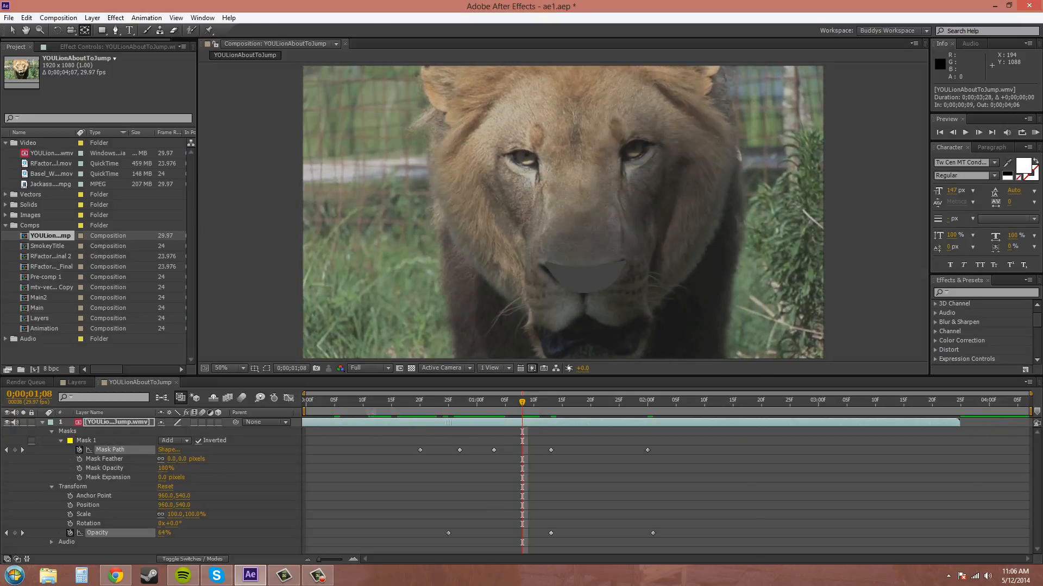
{"action": "left_click_drag", "start_coordinate": [452, 417], "coordinate": [1019, 432]}
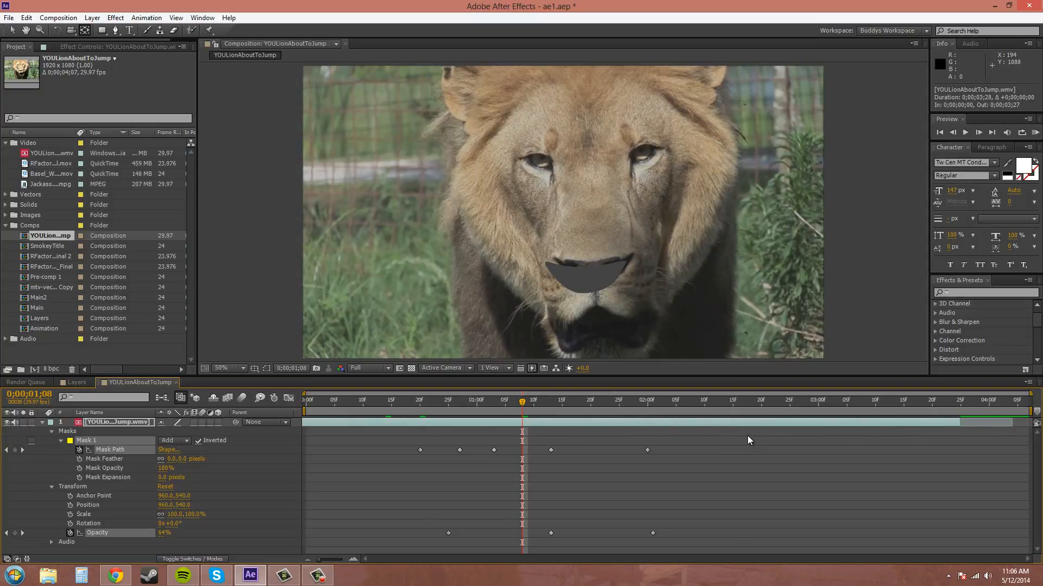
{"action": "key", "text": "ctrl+z"}
{"action": "key", "text": "ctrl+z"}
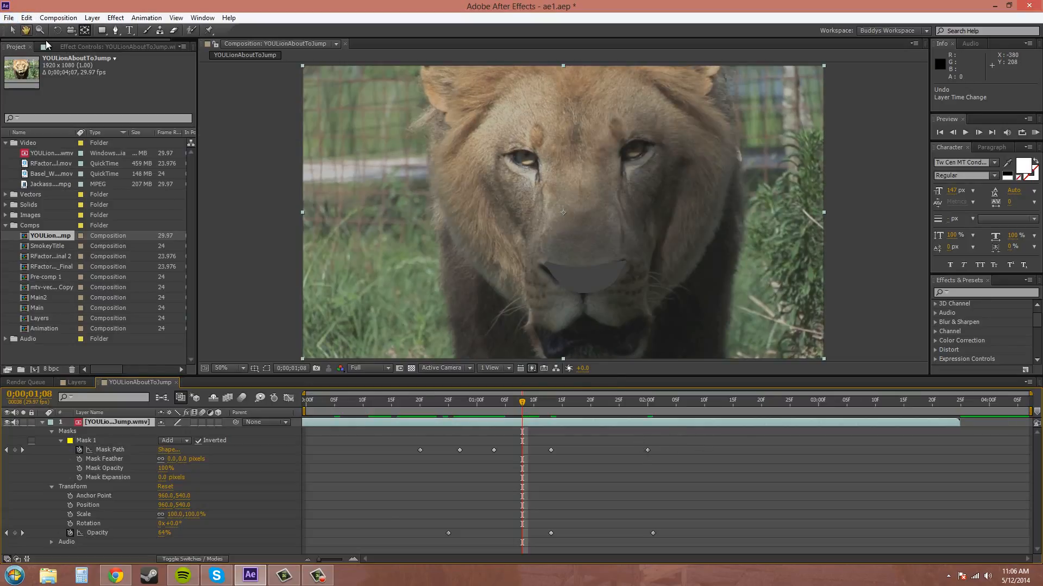
{"action": "left_click", "coordinate": [12, 30]}
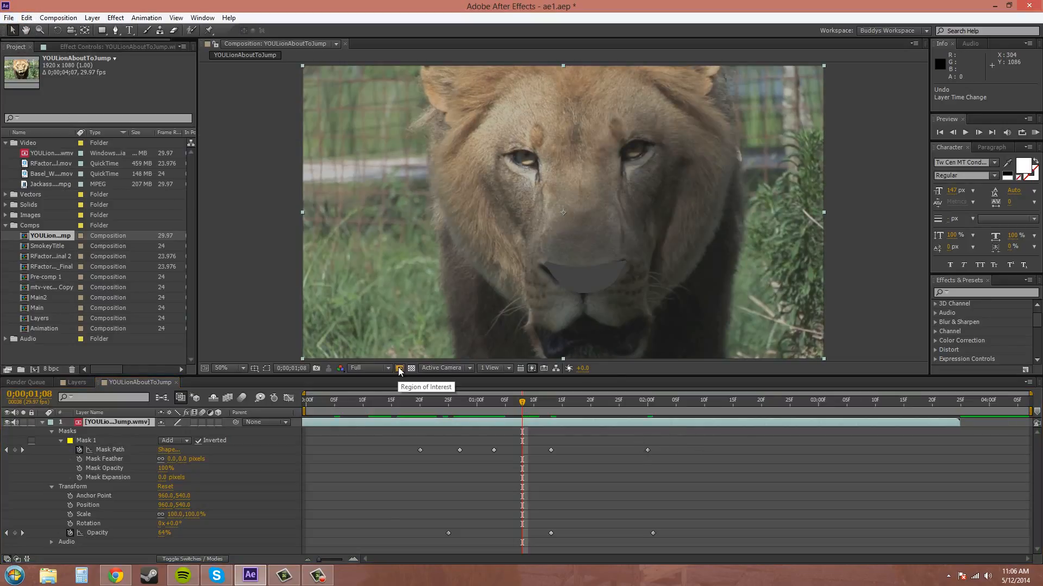
Delete all Opacity keyframes from the lion layer and collapse its properties.
{"action": "left_click_drag", "start_coordinate": [433, 507], "coordinate": [696, 543]}
{"action": "key", "text": "Delete"}
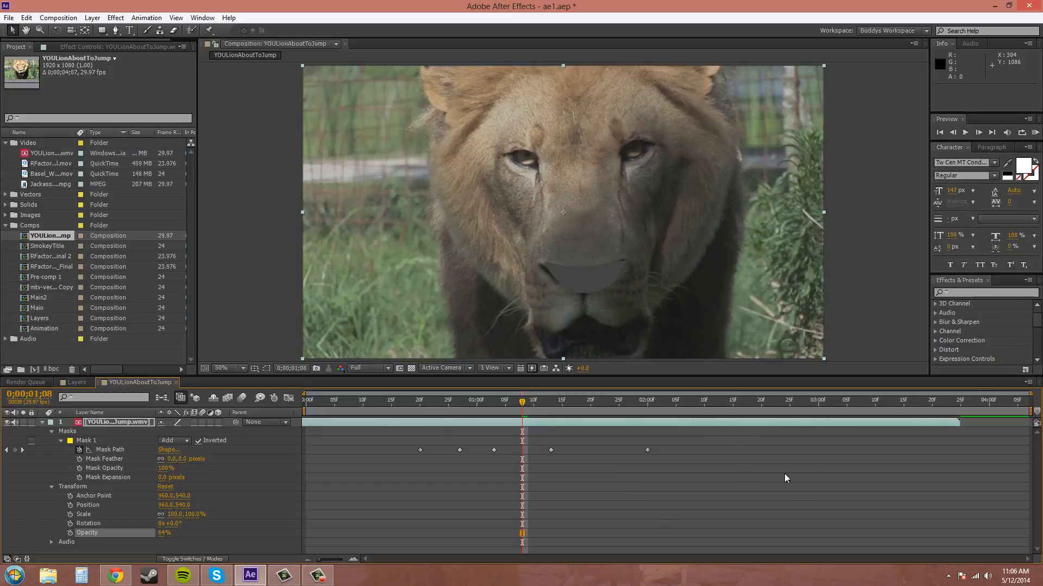
{"action": "left_click", "coordinate": [42, 423]}
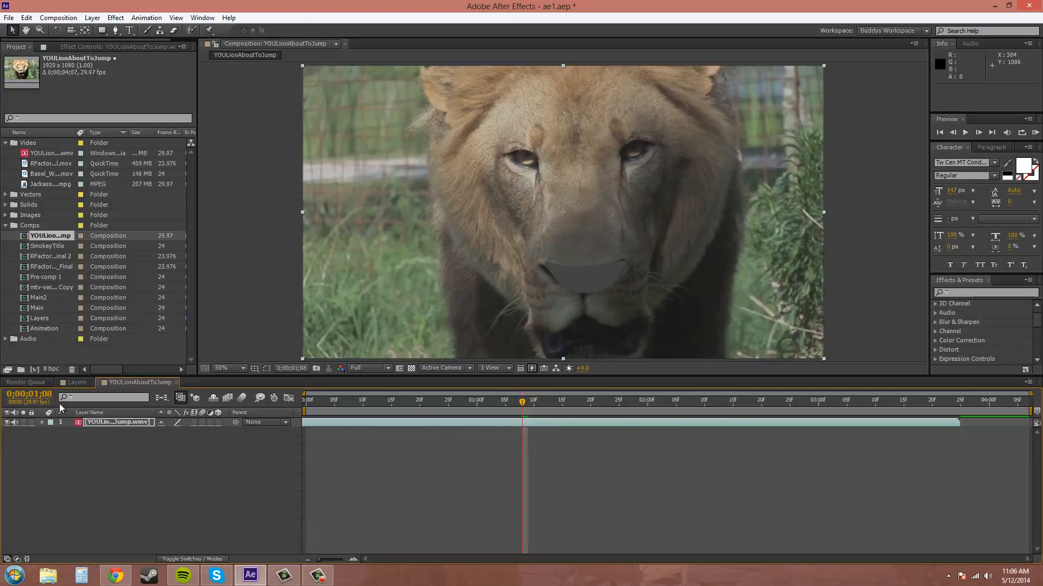
Add mcgangbang.jpg from the Images folder above the lion layer and move it slightly up and left in the frame.
{"action": "left_click", "coordinate": [6, 215]}
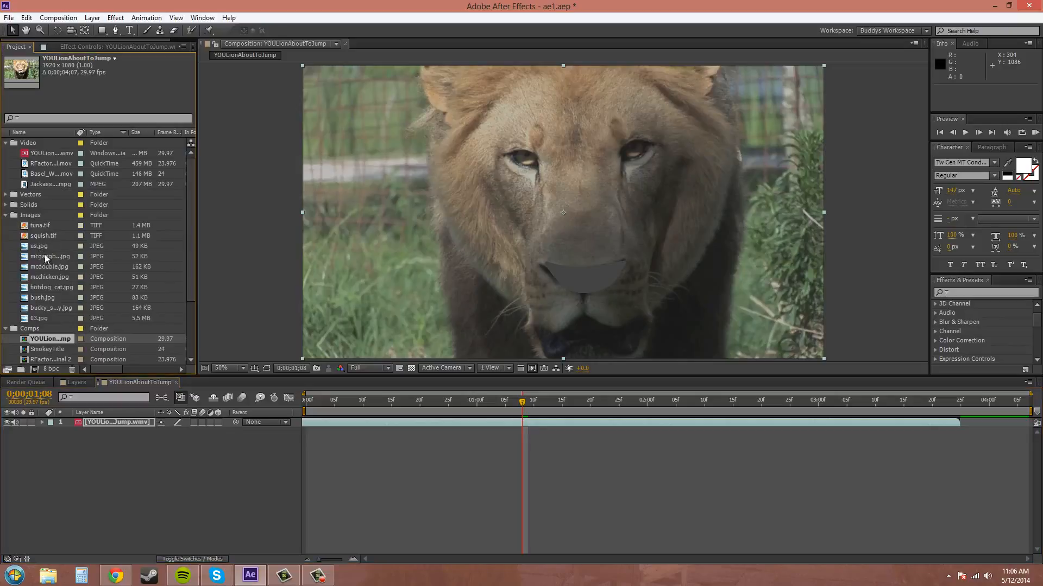
{"action": "left_click", "coordinate": [45, 255]}
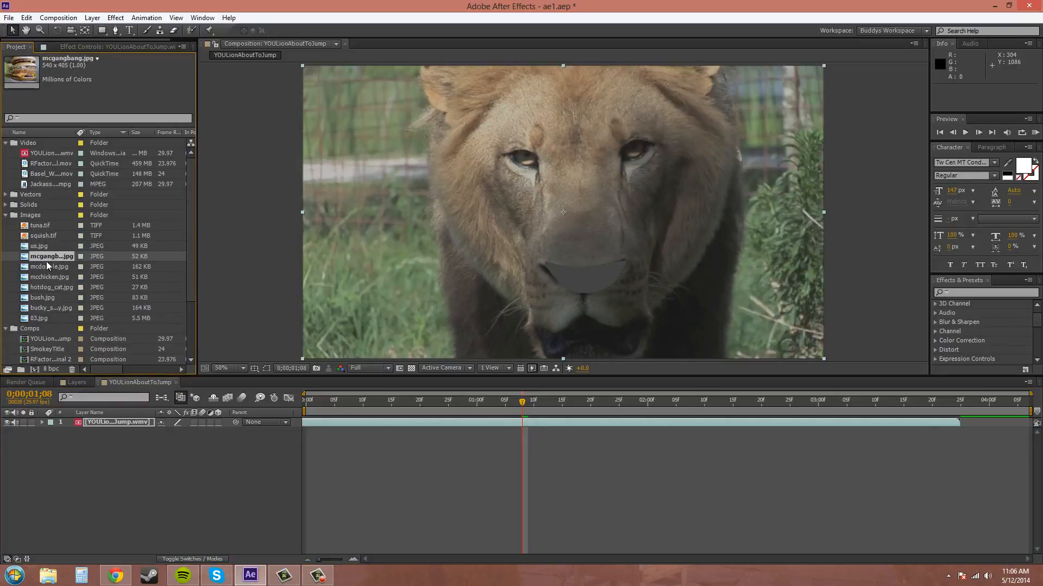
{"action": "left_click_drag", "start_coordinate": [48, 263], "coordinate": [120, 421]}
{"action": "left_click_drag", "start_coordinate": [566, 201], "coordinate": [531, 185]}
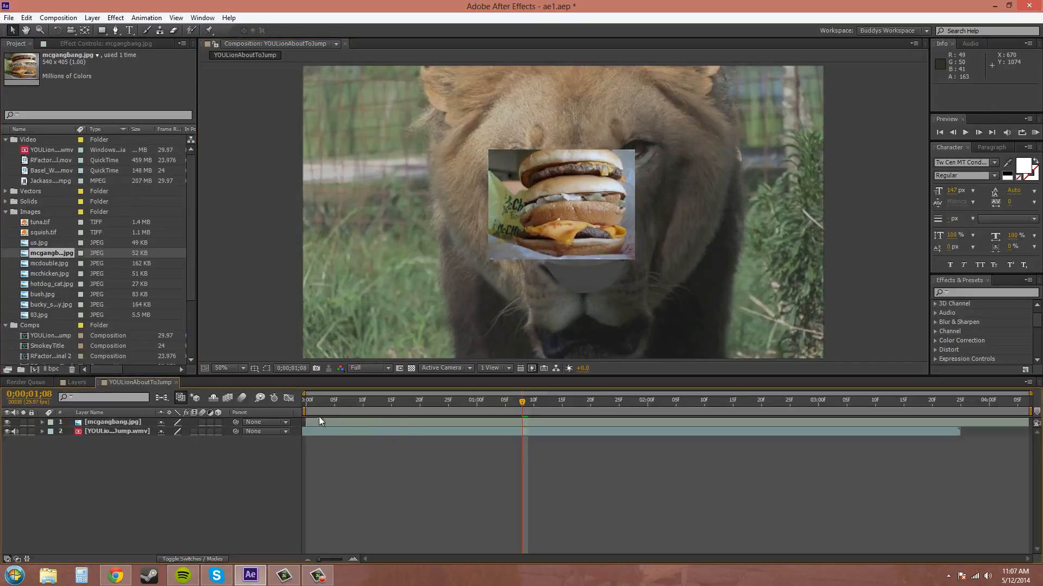
Try trimming the burger image layer's in point to 0;00;00;22, undo the trim and try shifting the whole layer in time.
{"action": "left_click_drag", "start_coordinate": [314, 422], "coordinate": [432, 423]}
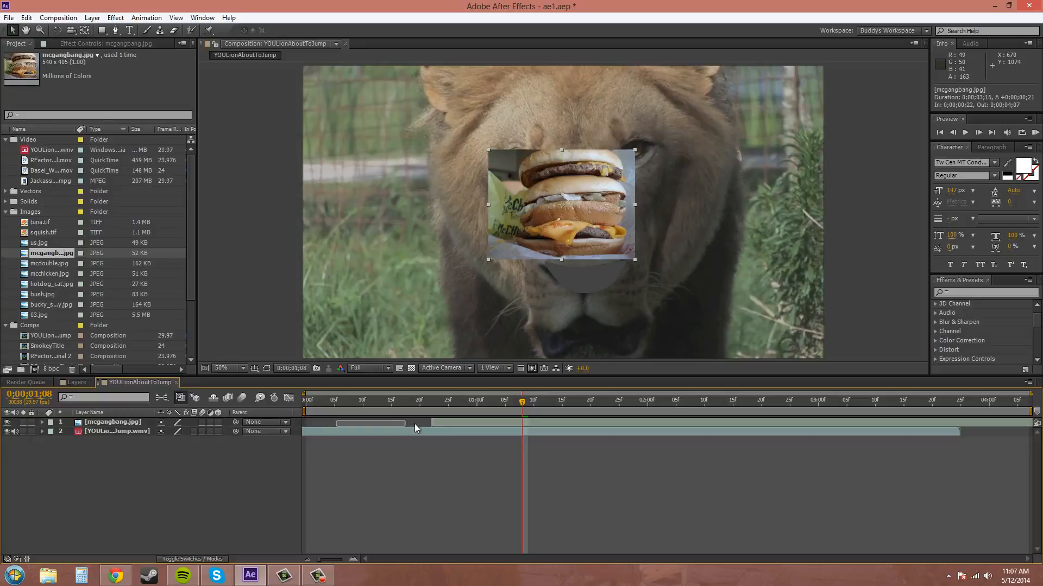
{"action": "left_click", "coordinate": [432, 423]}
{"action": "key", "text": "ctrl+z"}
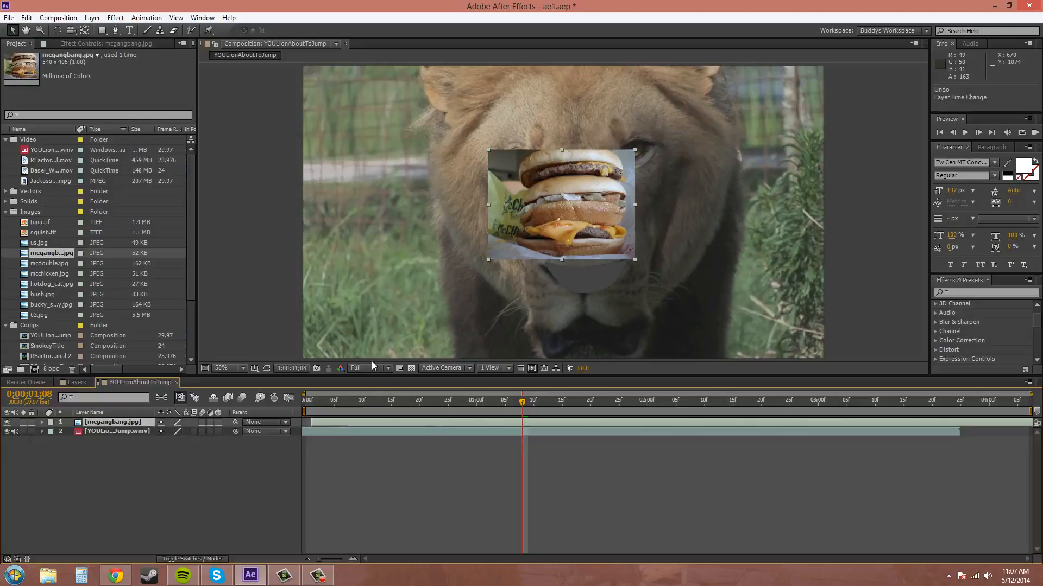
{"action": "left_click_drag", "start_coordinate": [460, 425], "coordinate": [515, 433]}
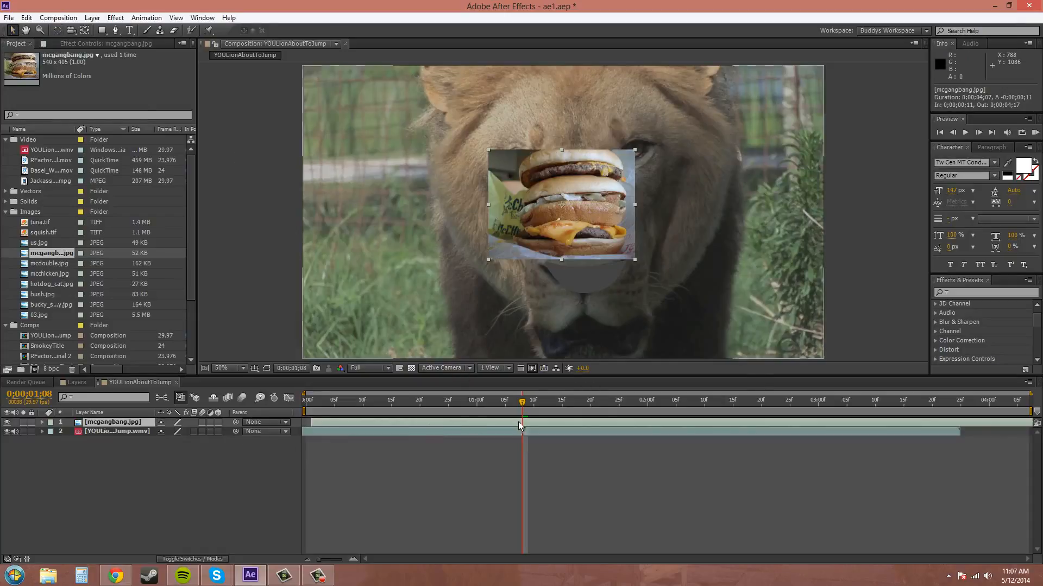
Delete the burger image layer from the composition.
{"action": "left_click", "coordinate": [206, 462]}
{"action": "left_click", "coordinate": [111, 422]}
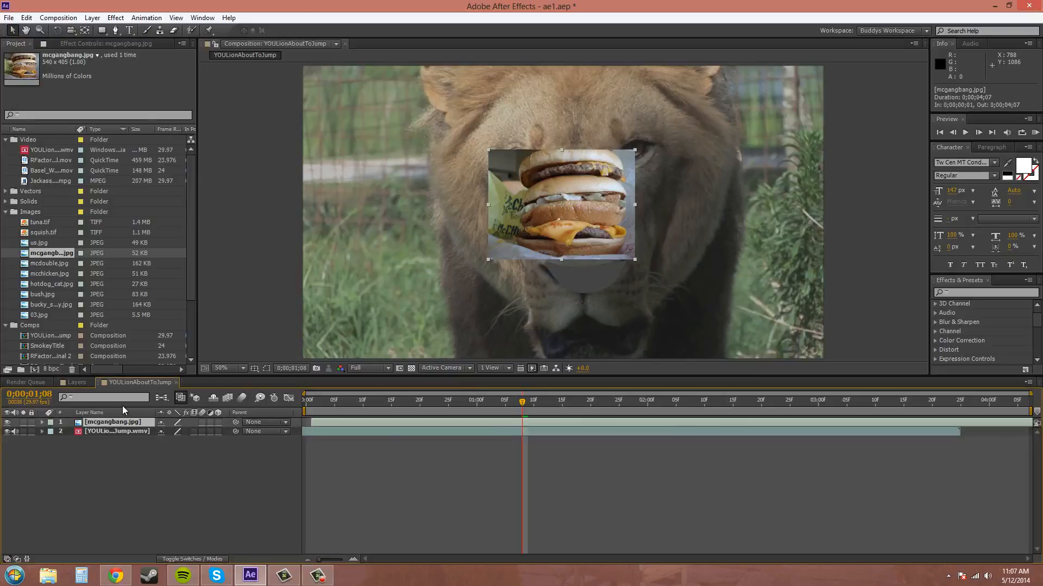
{"action": "key", "text": "Delete"}
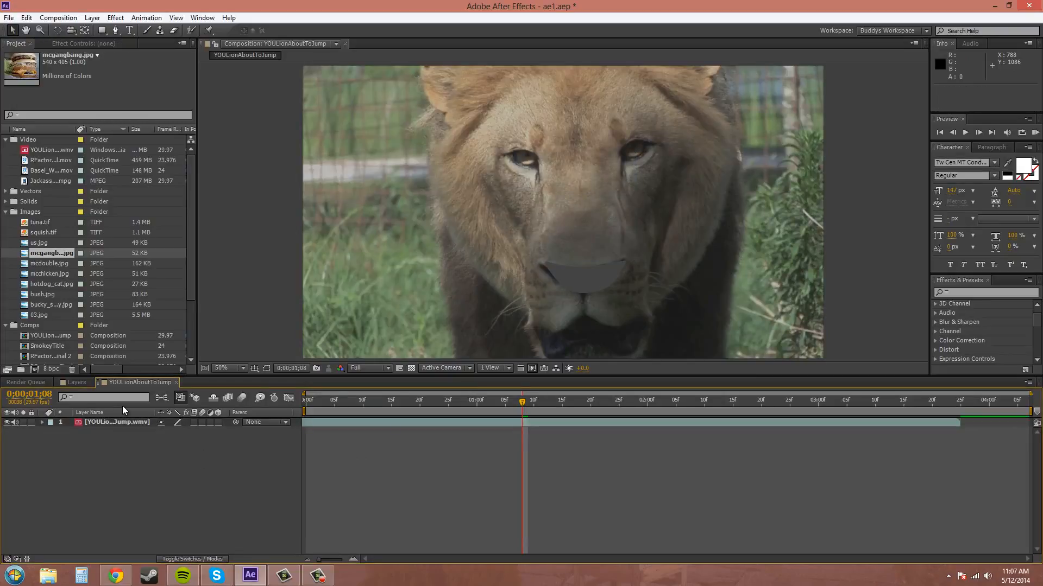